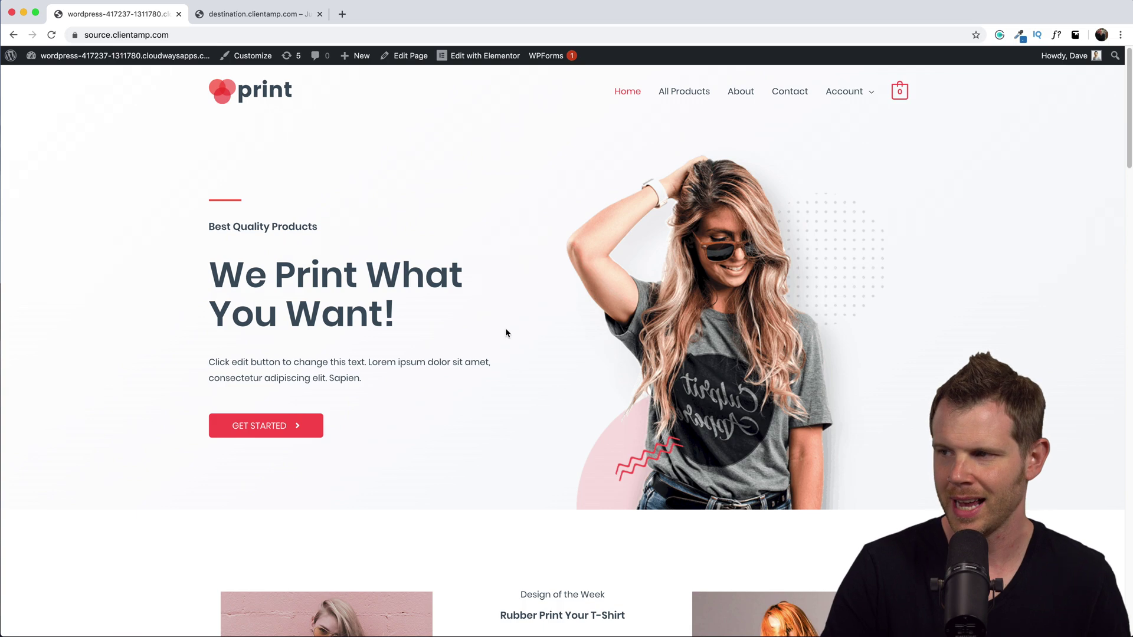
Compare the source print store's home page with the destination's default 'Hello world!' home page
scroll(506, 333, down, 20)
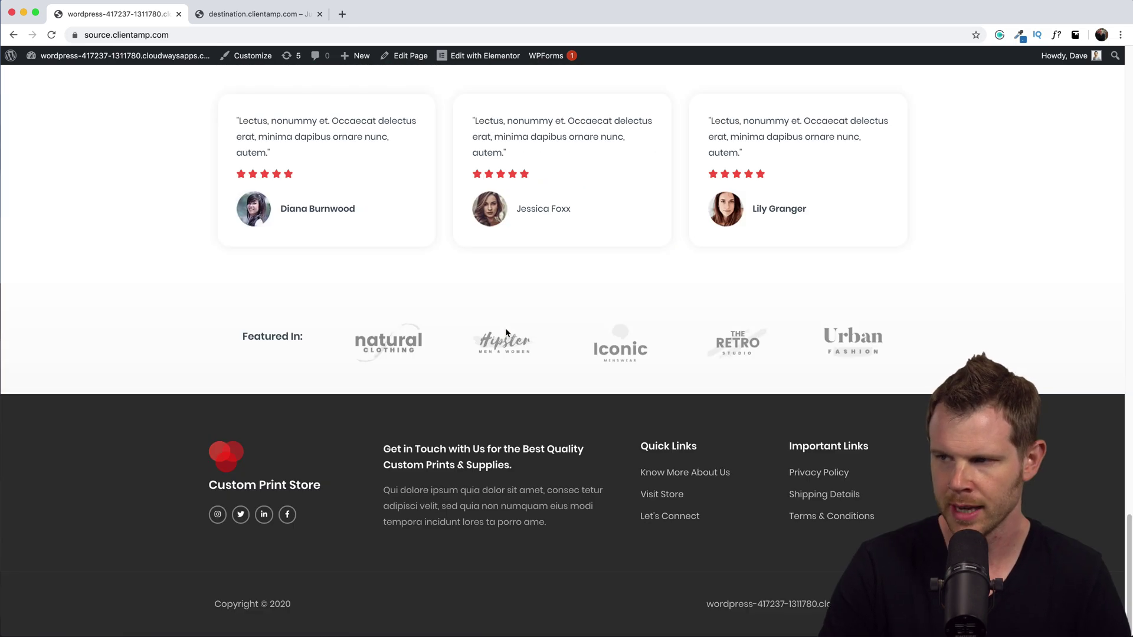
scroll(506, 333, up, 20)
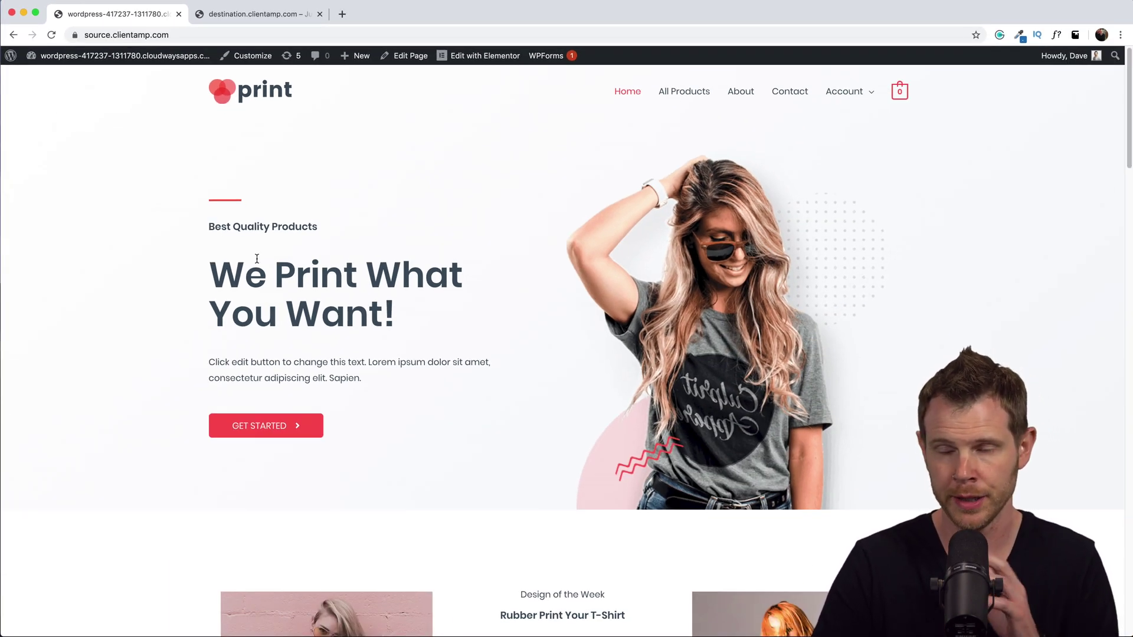
key(ctrl+Tab)
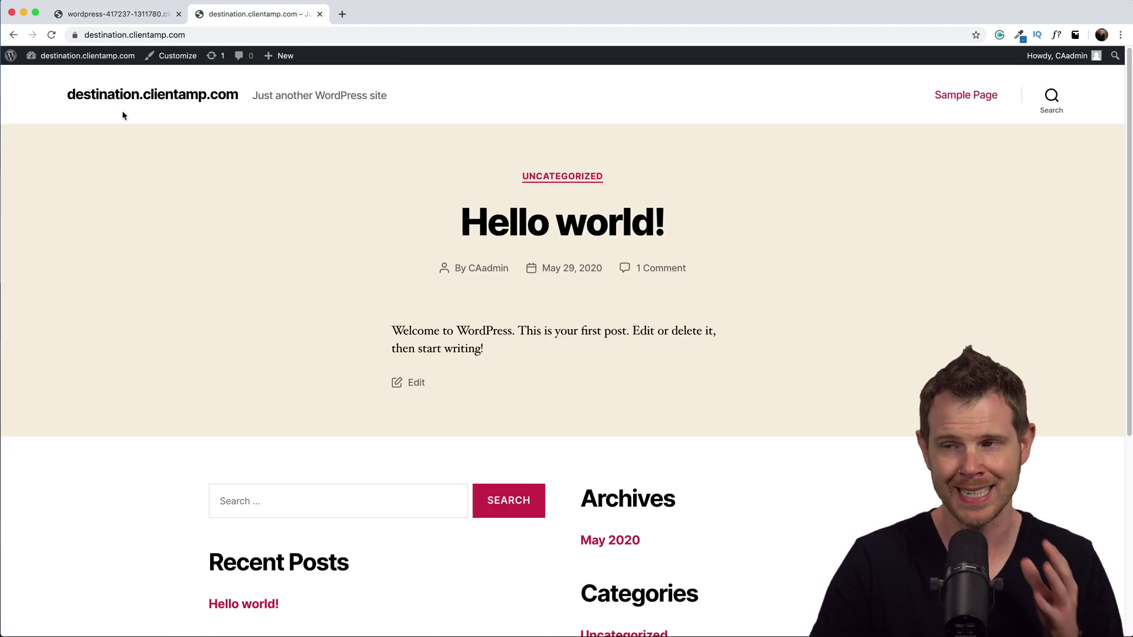
scroll(411, 304, down, 5)
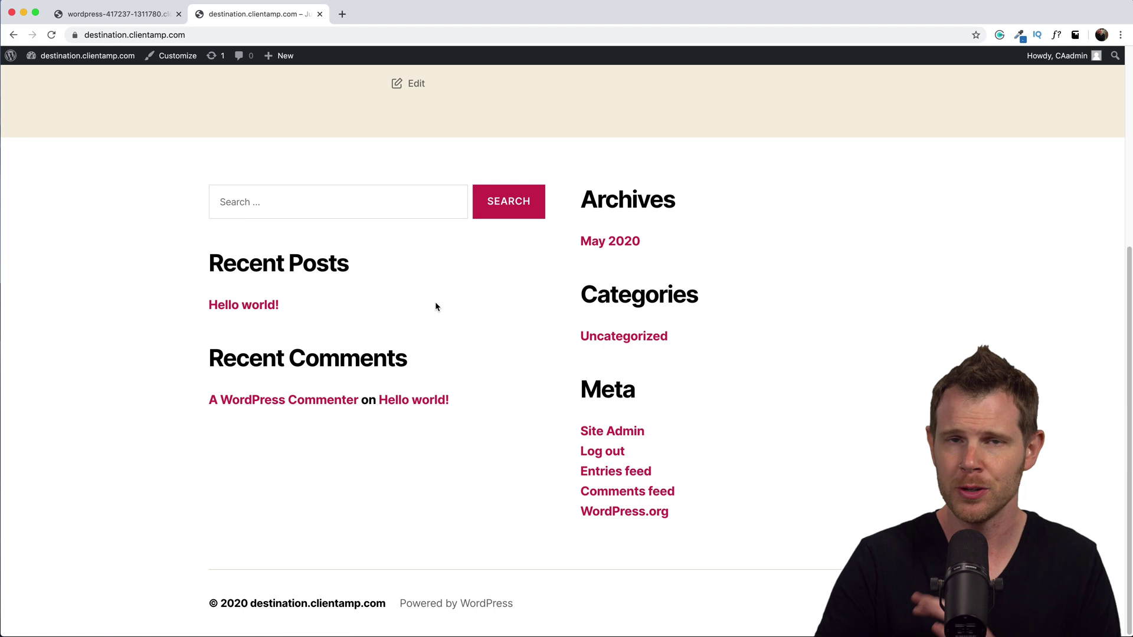
scroll(369, 248, up, 5)
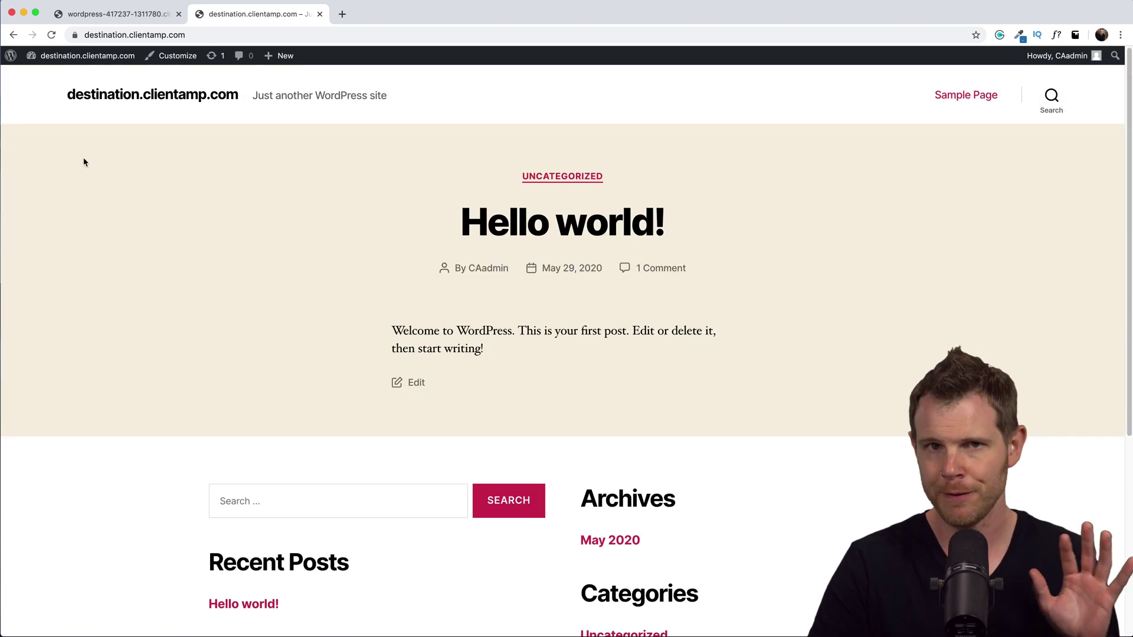
Flip between the source and destination sites, ending on the source admin Dashboard
click(89, 15)
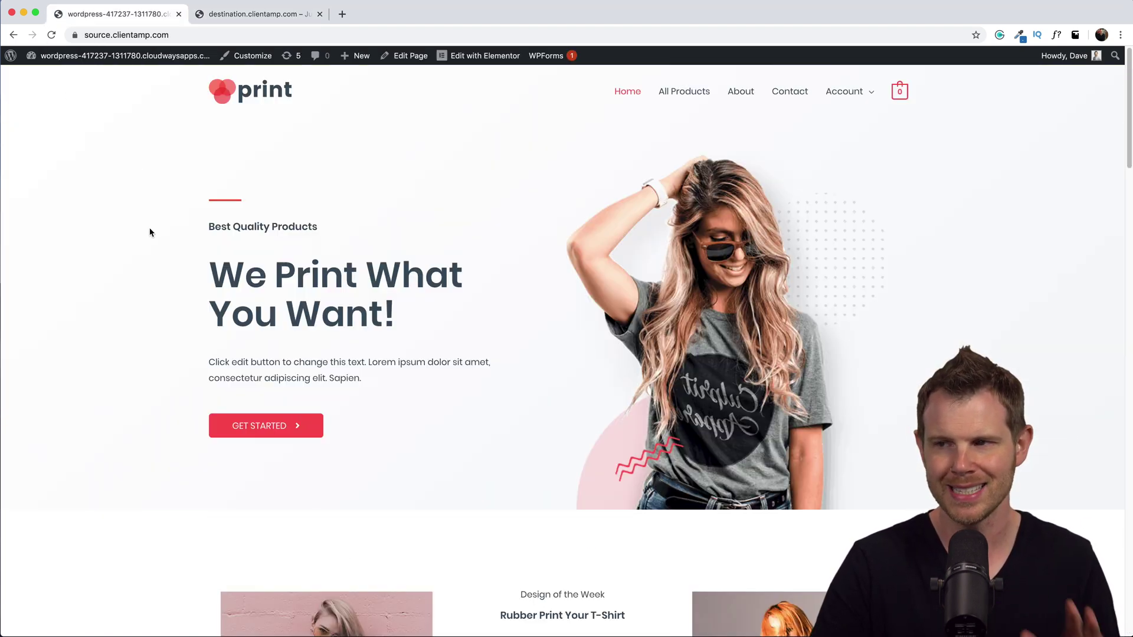
click(255, 13)
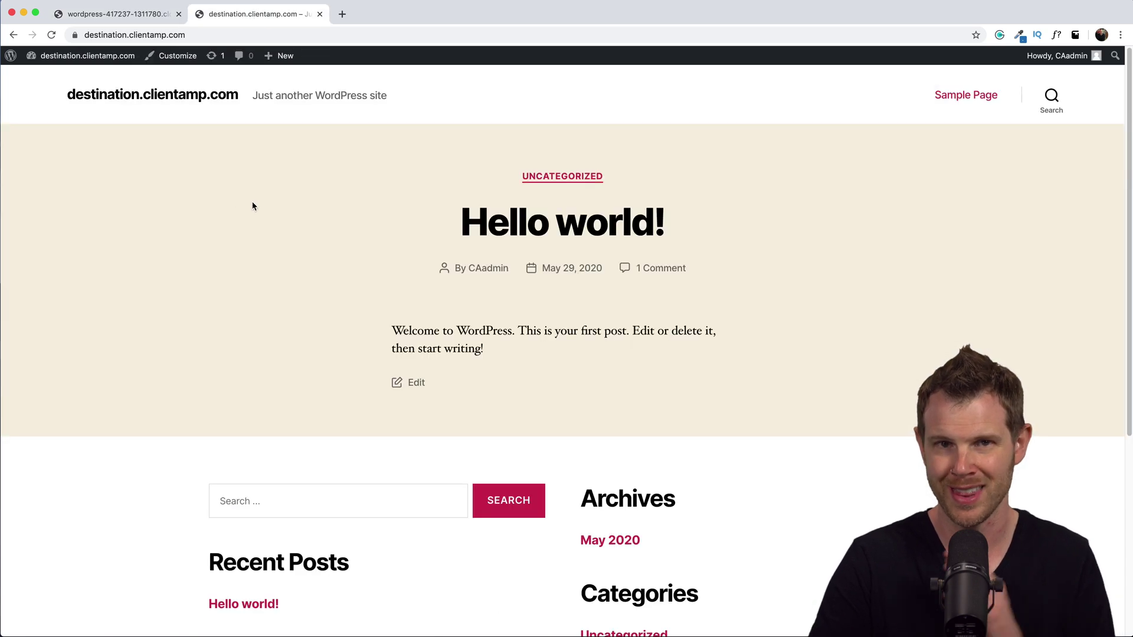
key(ctrl+Tab)
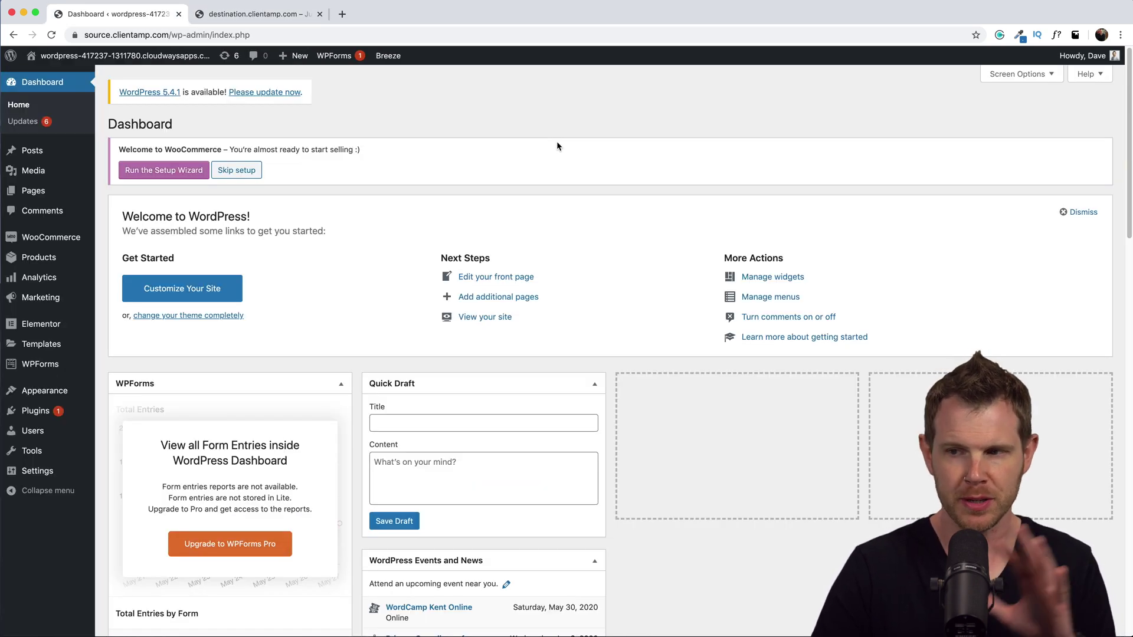
Review the source site's active Astra theme and scroll through its installed plugins
mouse_move(71, 391)
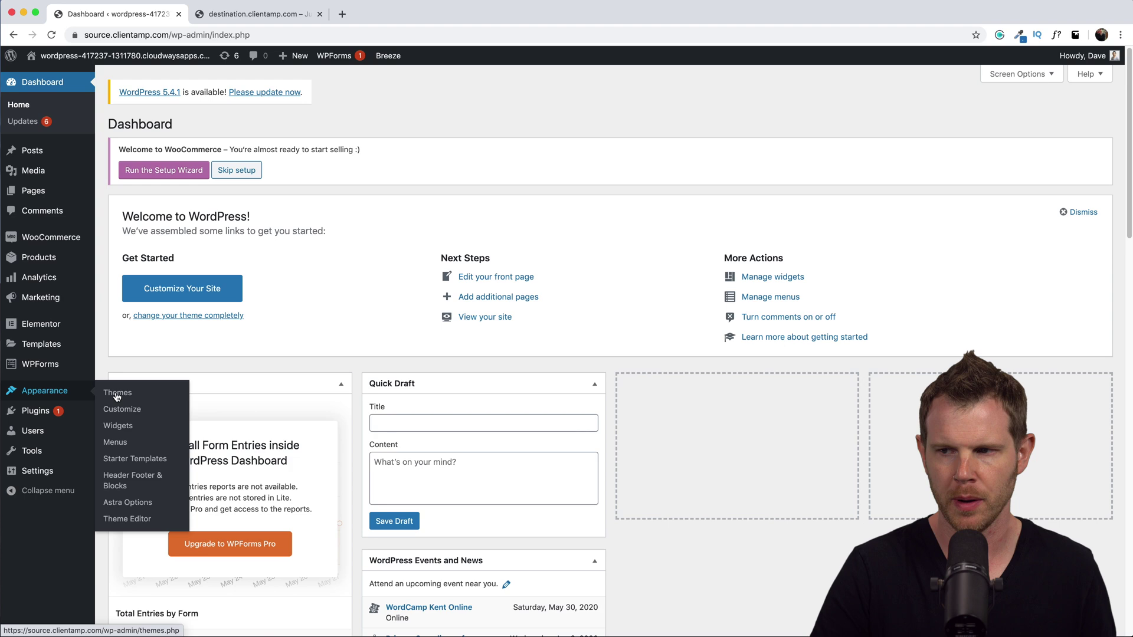
click(118, 394)
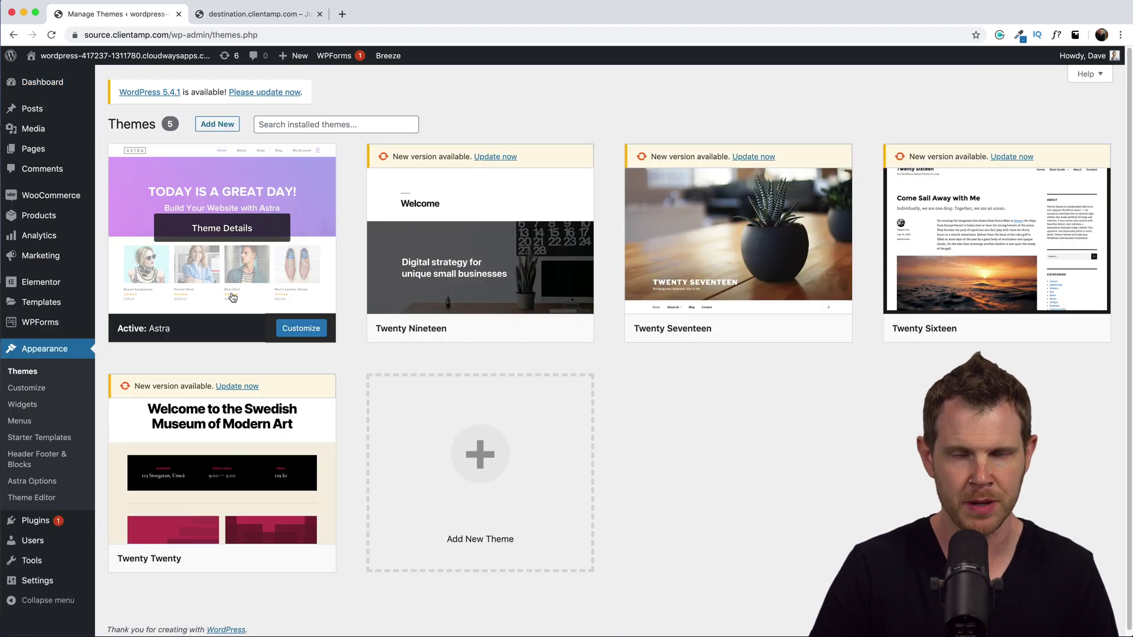
mouse_move(41, 521)
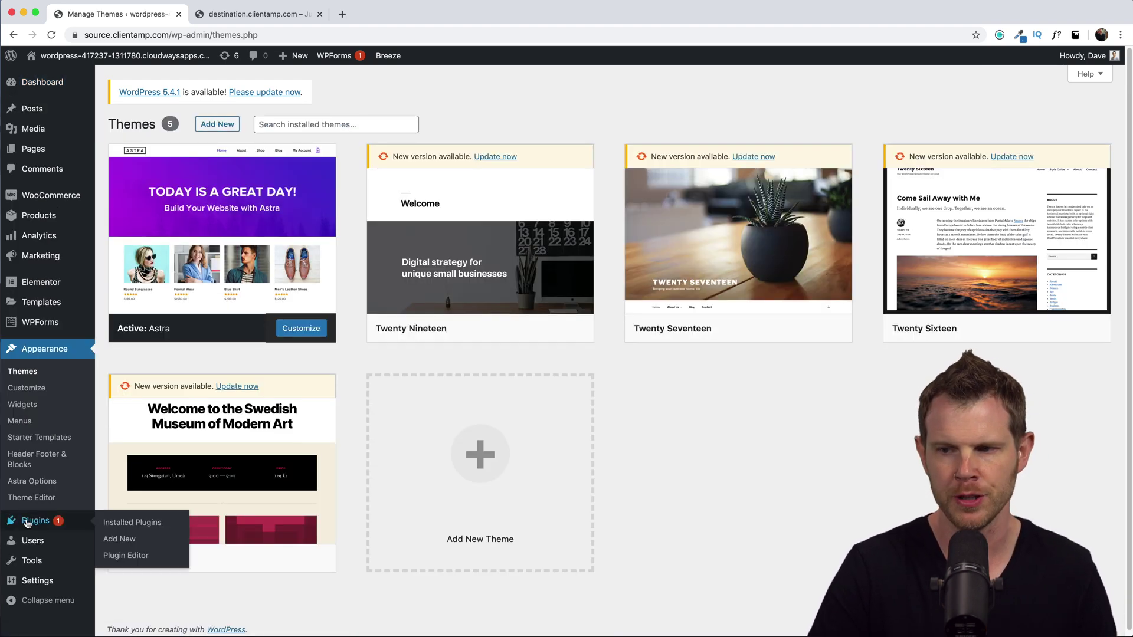
click(113, 523)
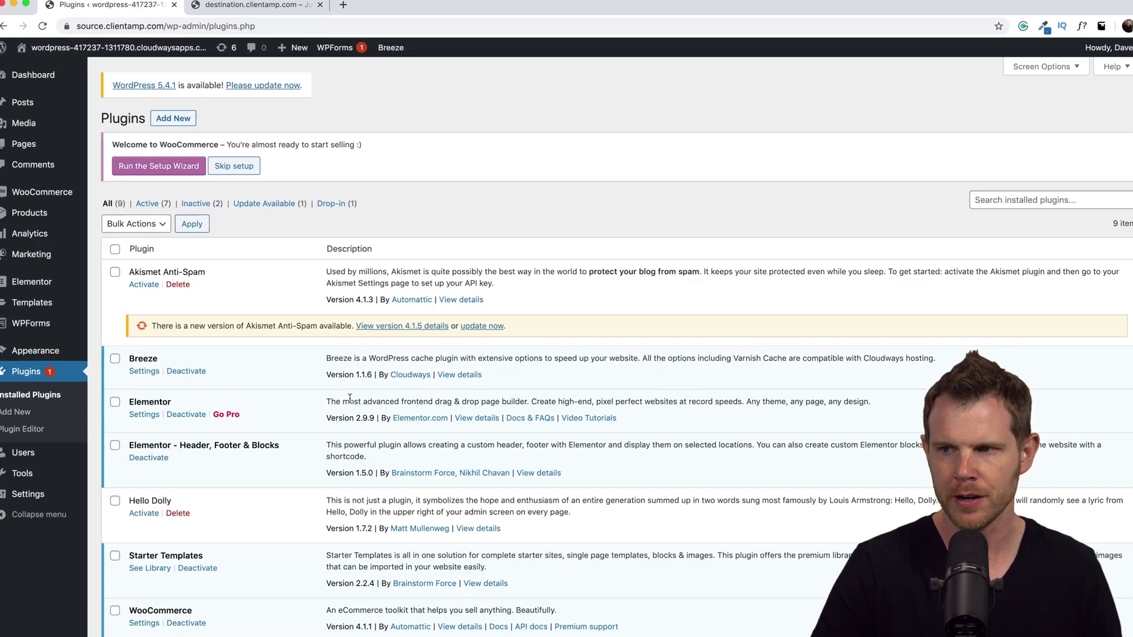
scroll(440, 460, down, 3)
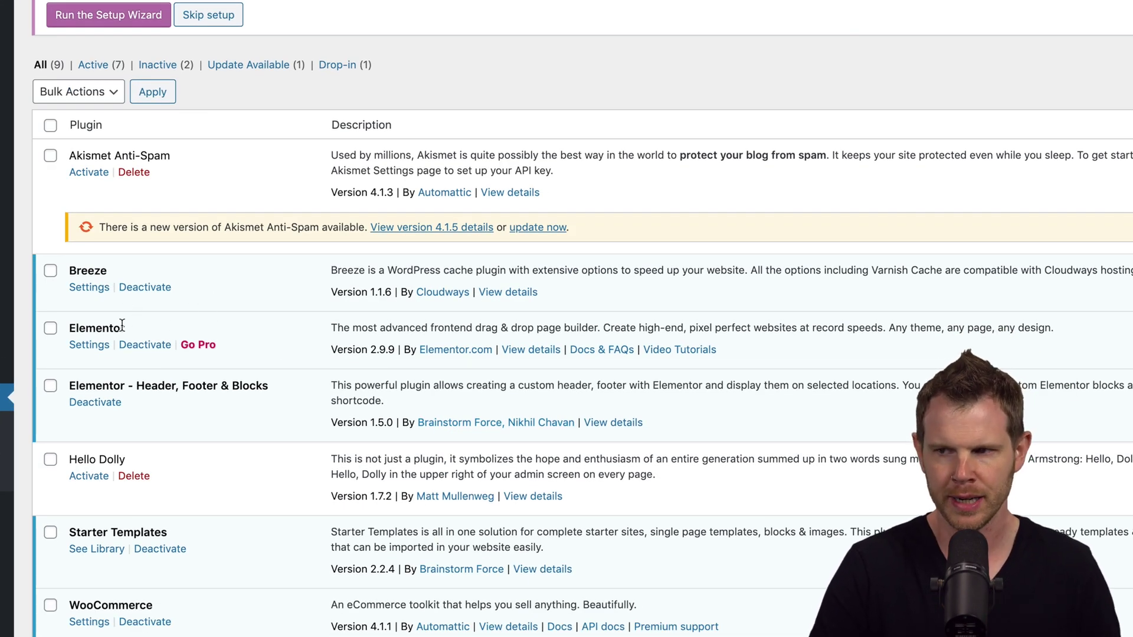
scroll(154, 395, down, 3)
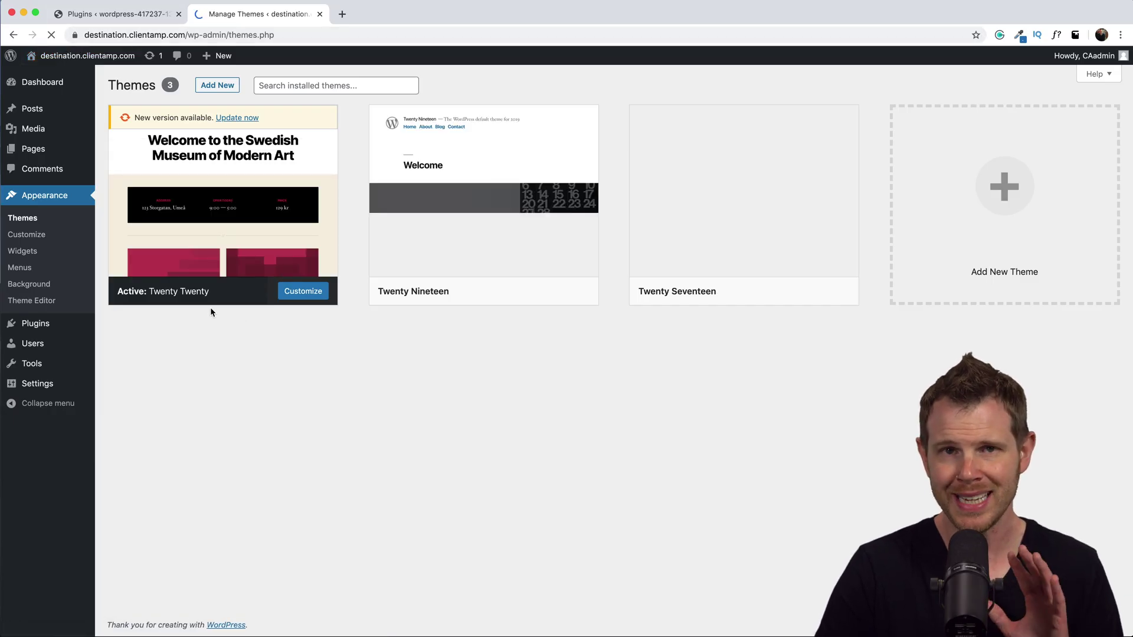
Check the destination site's installed plugins, which number only 4 against the source's 9
mouse_move(46, 329)
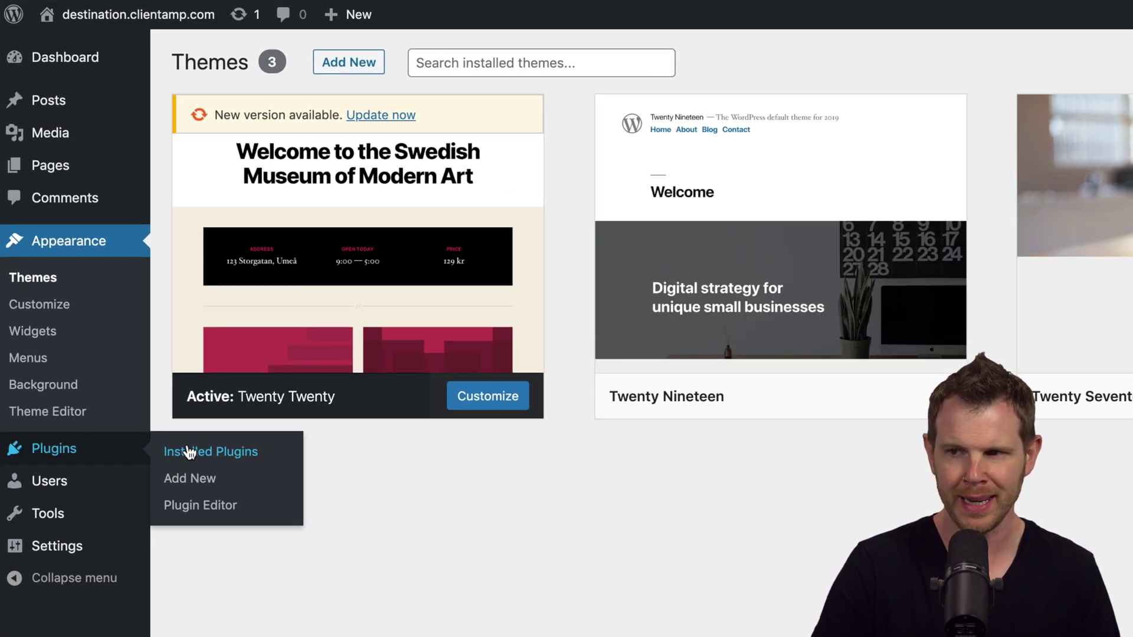
click(267, 463)
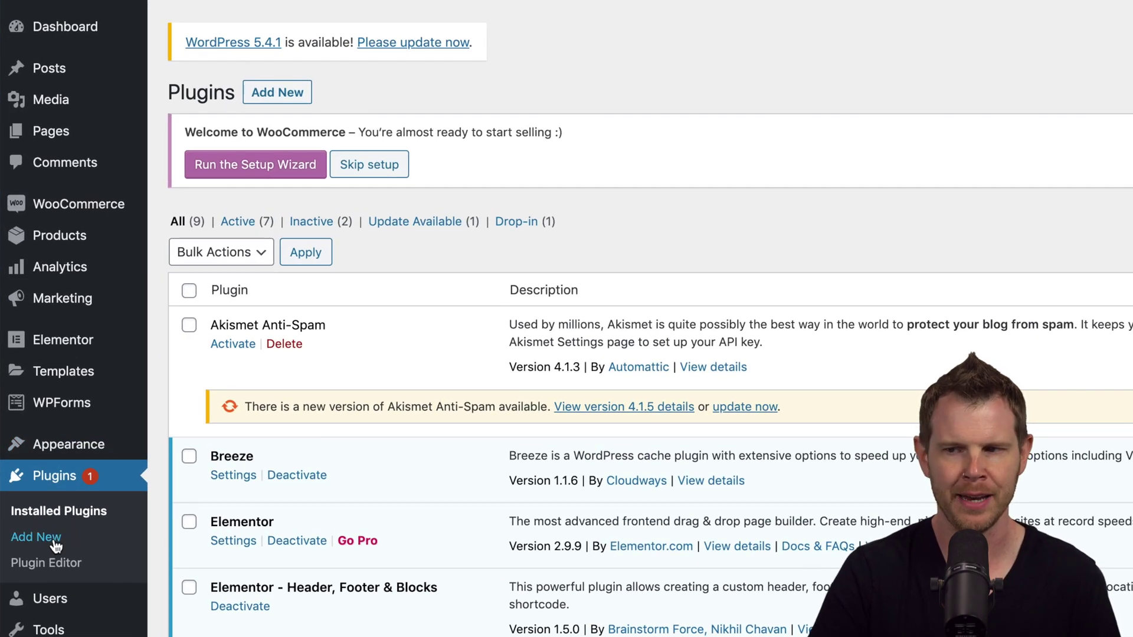
Install and activate WPvivid Backup on the source site and show its Auto-Migration section
click(24, 407)
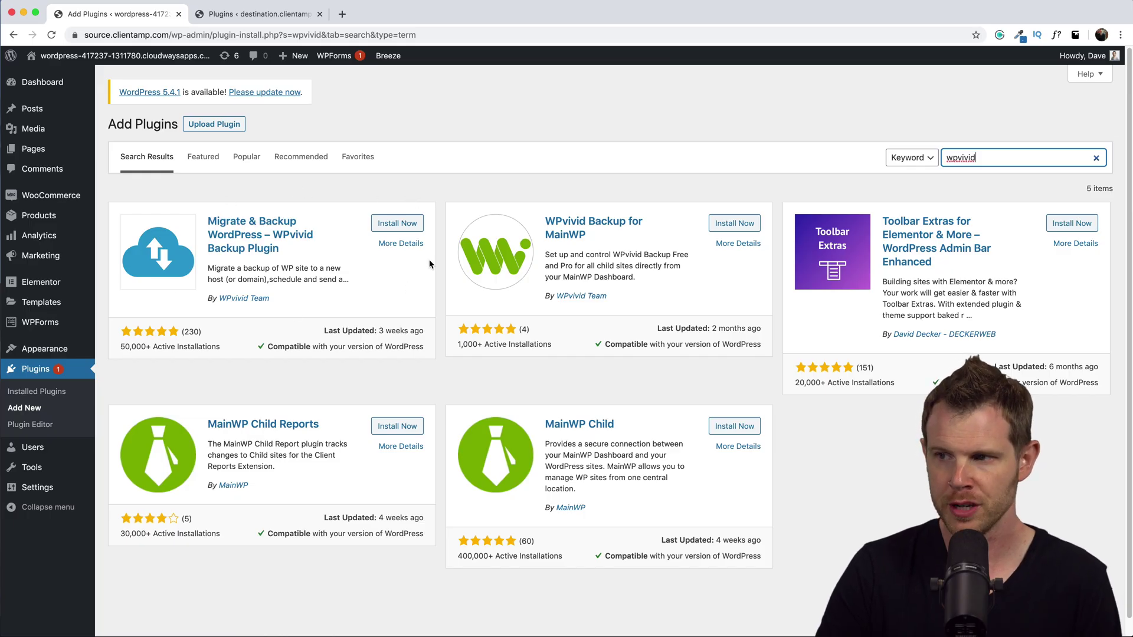
click(398, 225)
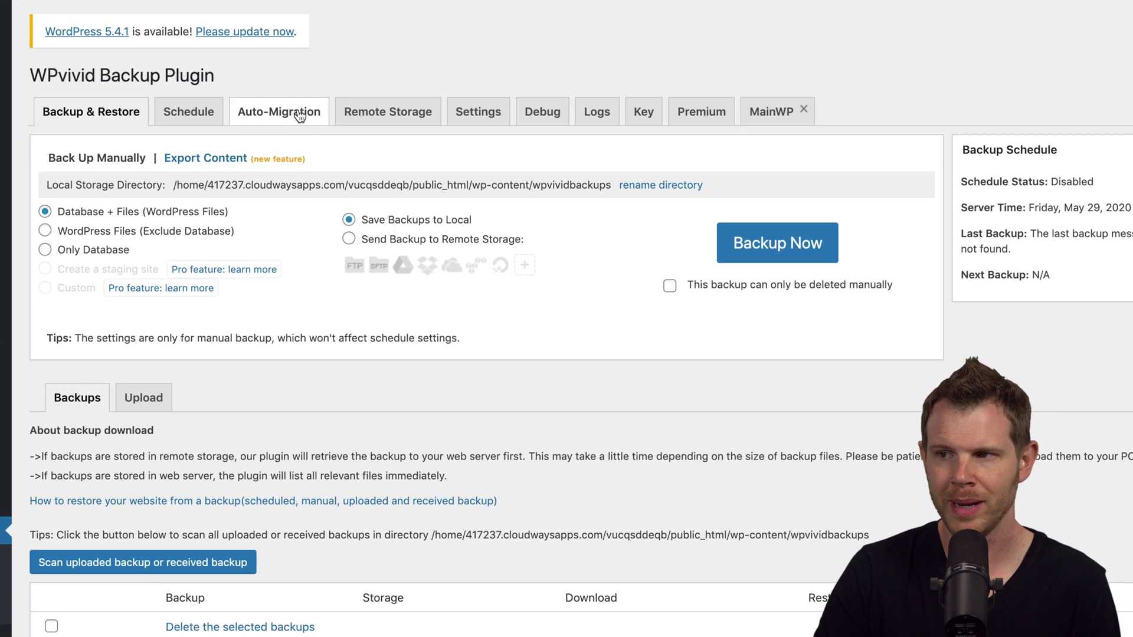
click(300, 116)
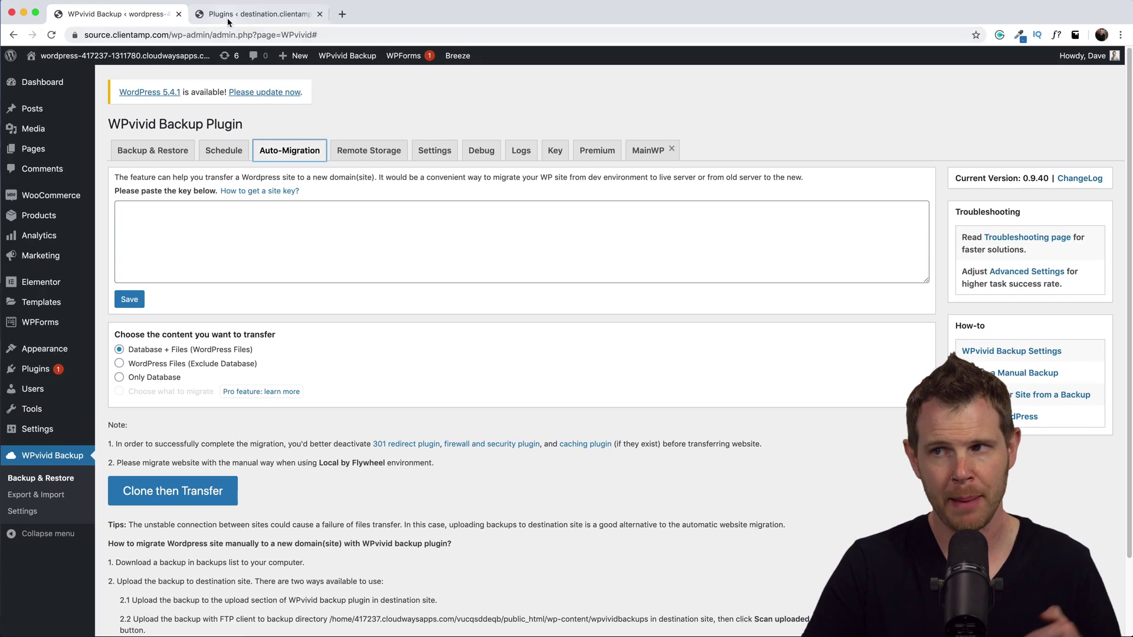
Generate a WPvivid migration key on destination.clientamp.com
click(228, 15)
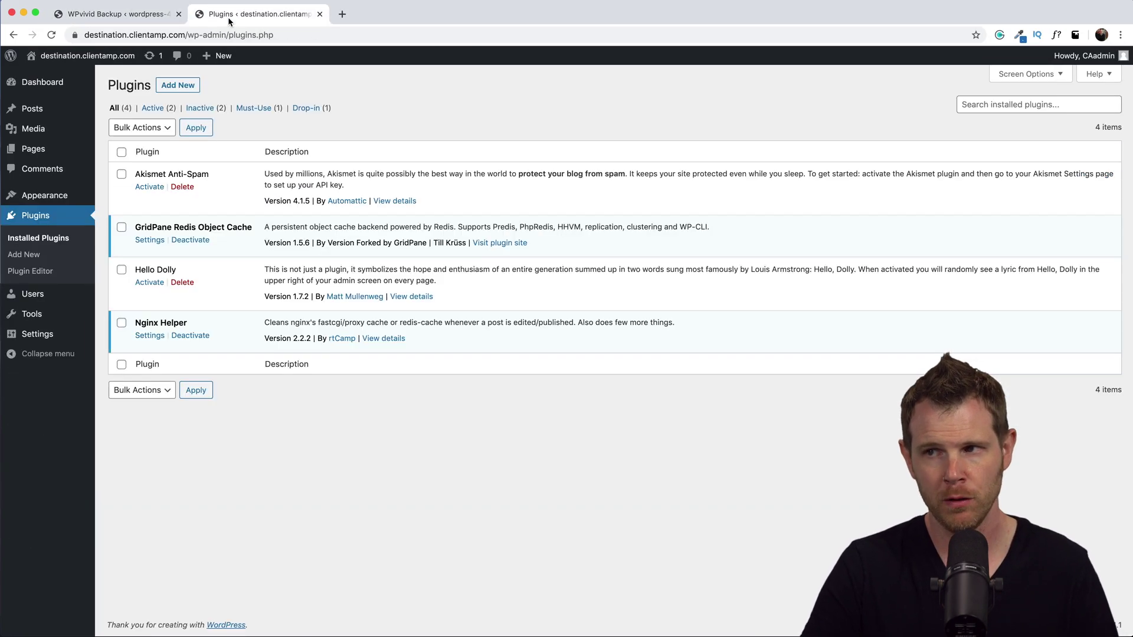
click(177, 86)
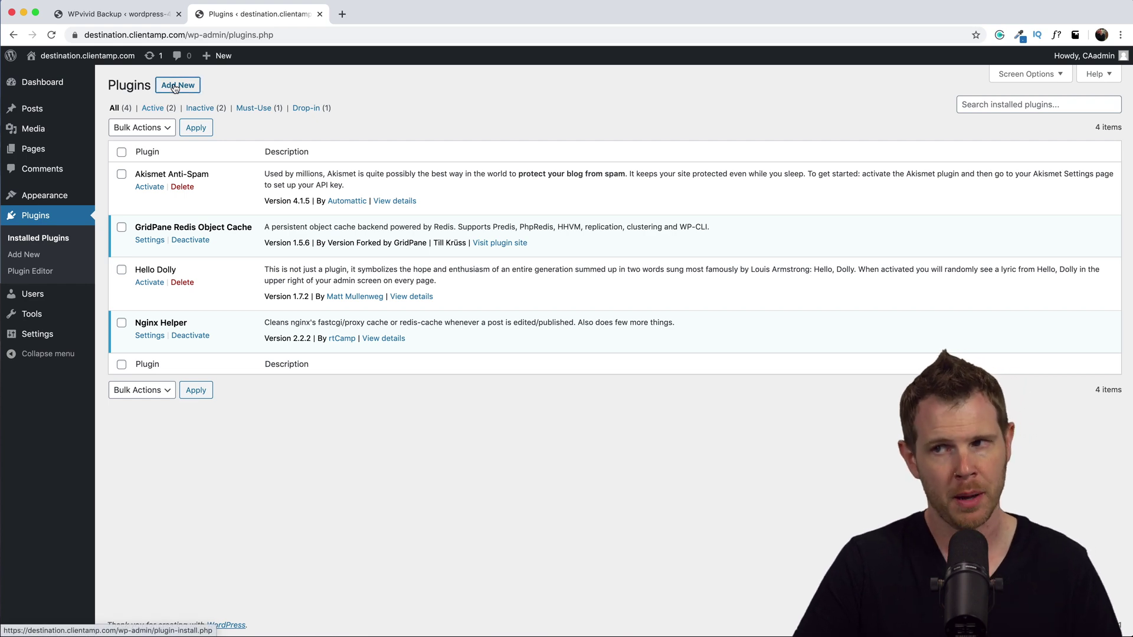
text(w)
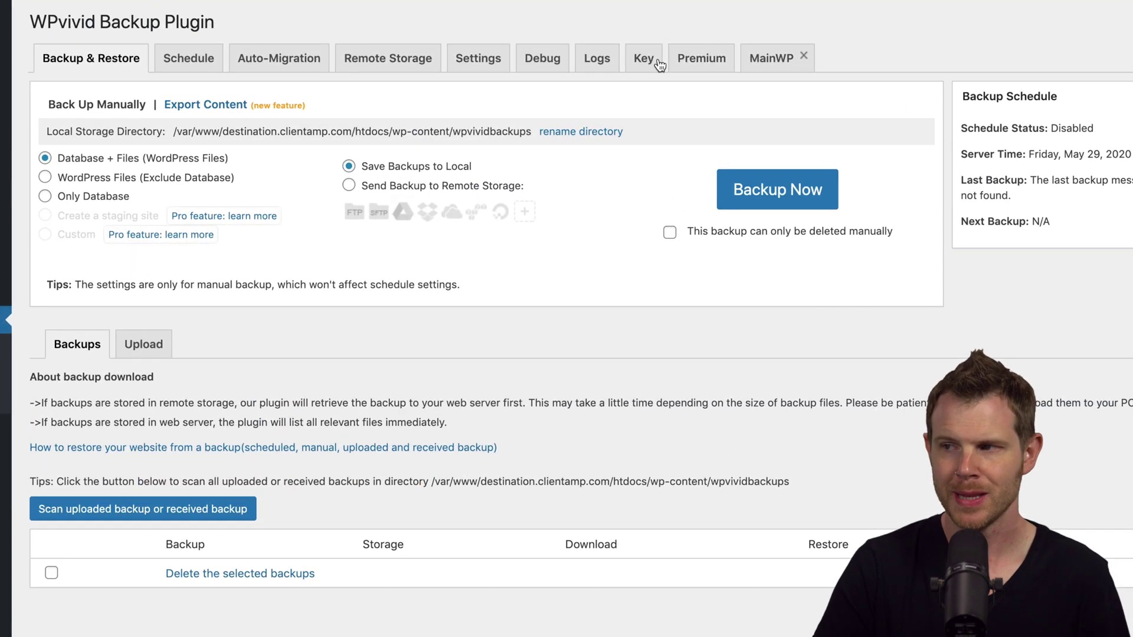
click(645, 70)
click(74, 194)
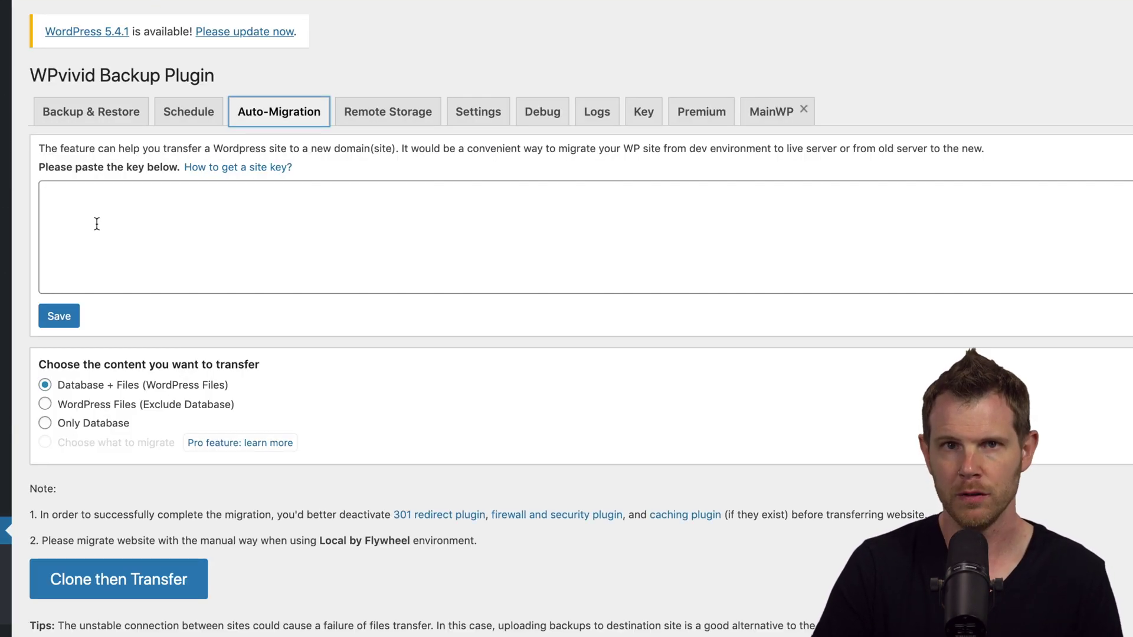
Paste the destination's key into the source's Auto-Migration field and save it
click(97, 224)
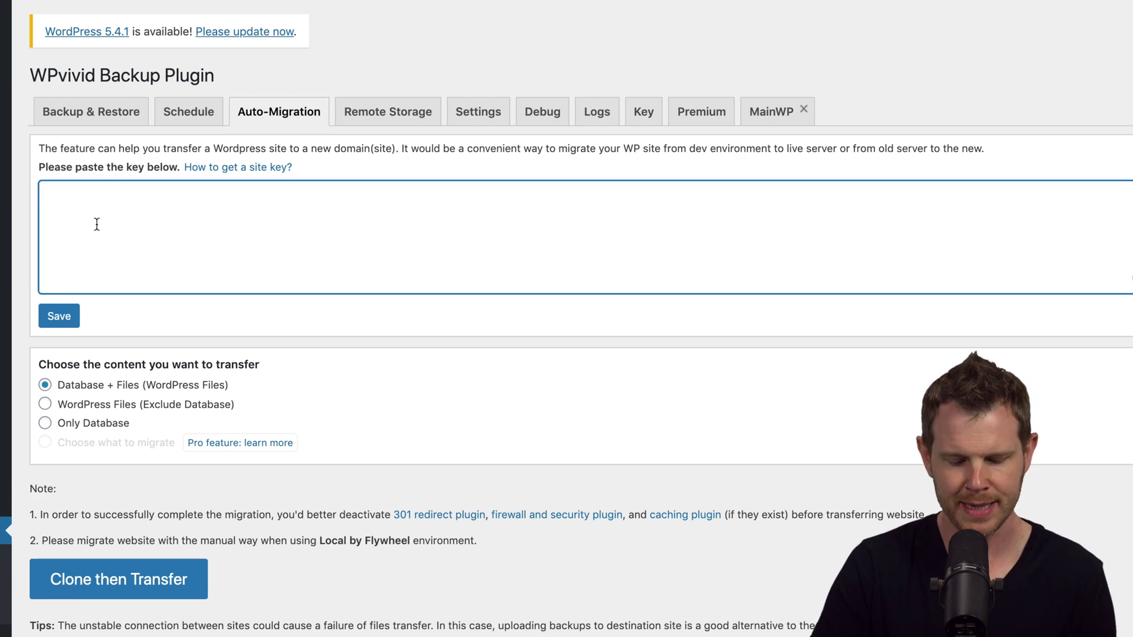
key(ctrl+v)
click(59, 317)
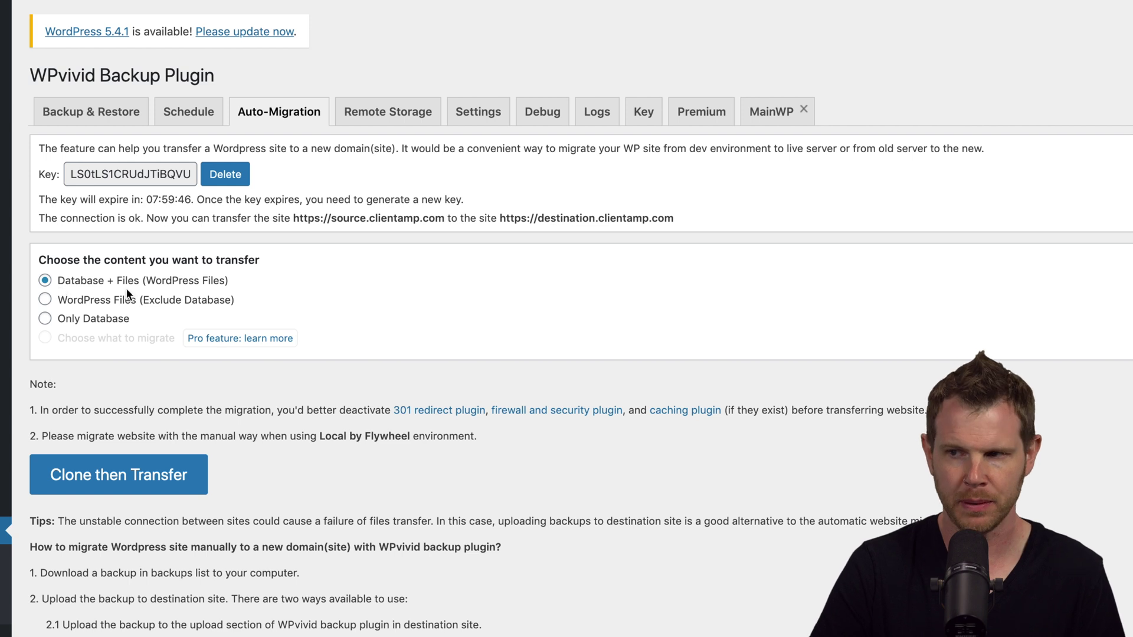
Clone and transfer source.clientamp.com to destination.clientamp.com
click(89, 481)
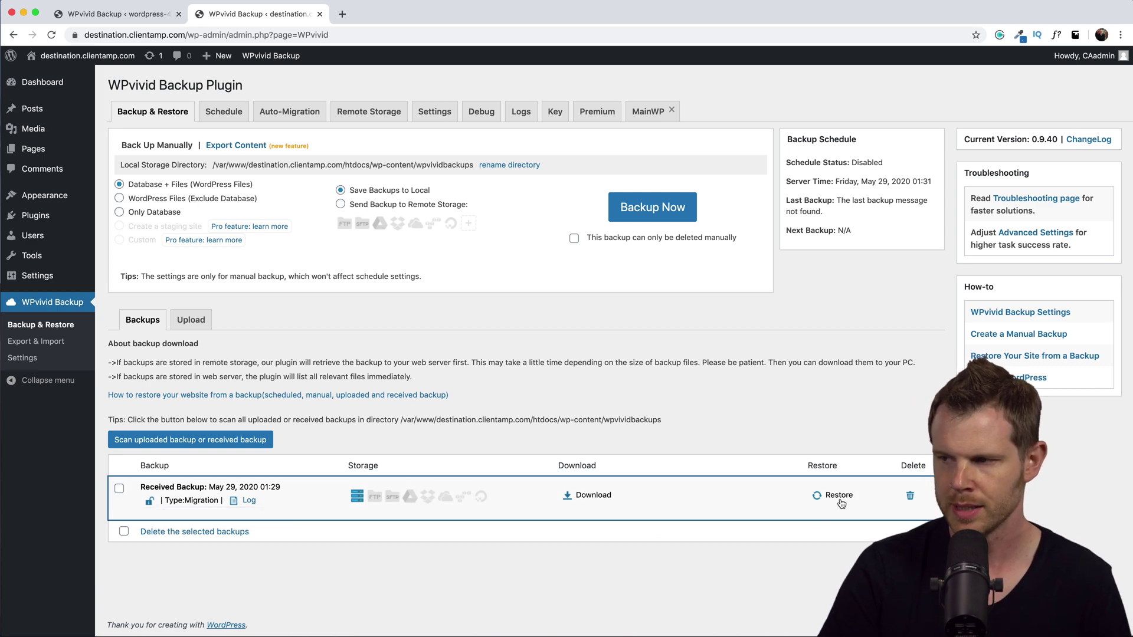
Restore the received May 29, 2020 migration backup on the destination and confirm it
click(838, 496)
scroll(471, 384, down, 3)
click(144, 266)
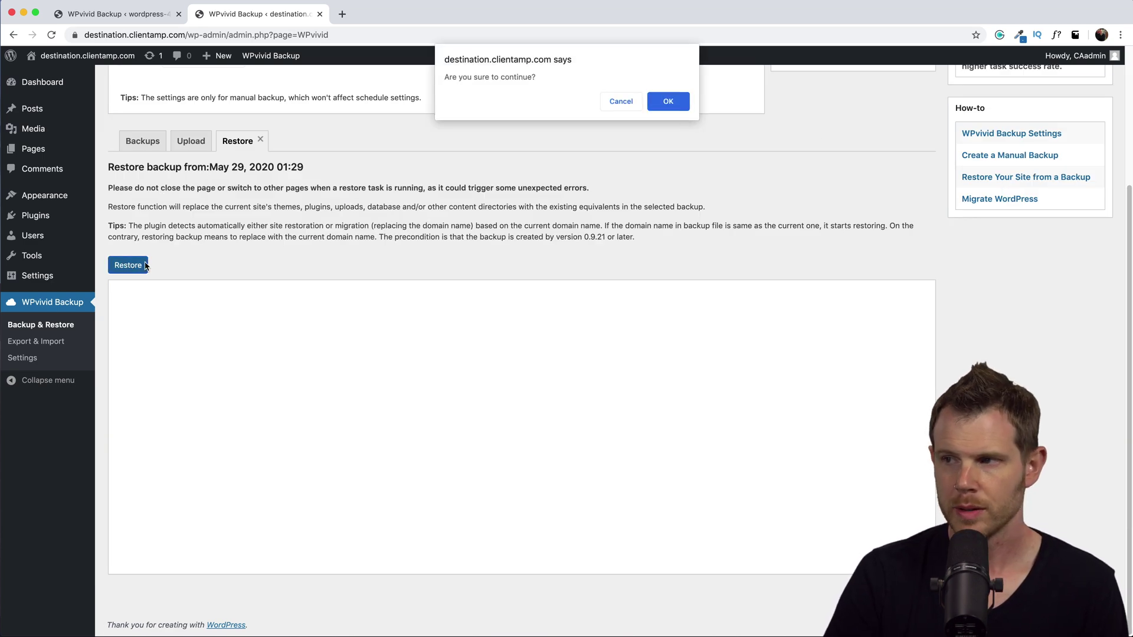
click(675, 105)
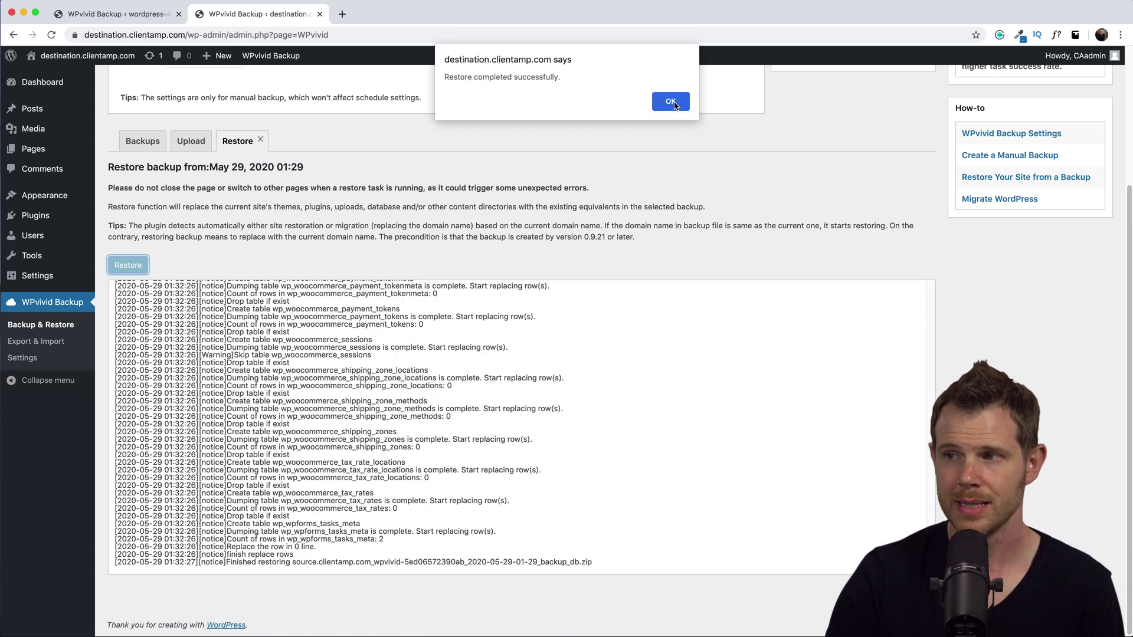
Dismiss the restore notice and scroll through the destination's migrated plugin list
click(670, 101)
mouse_move(37, 371)
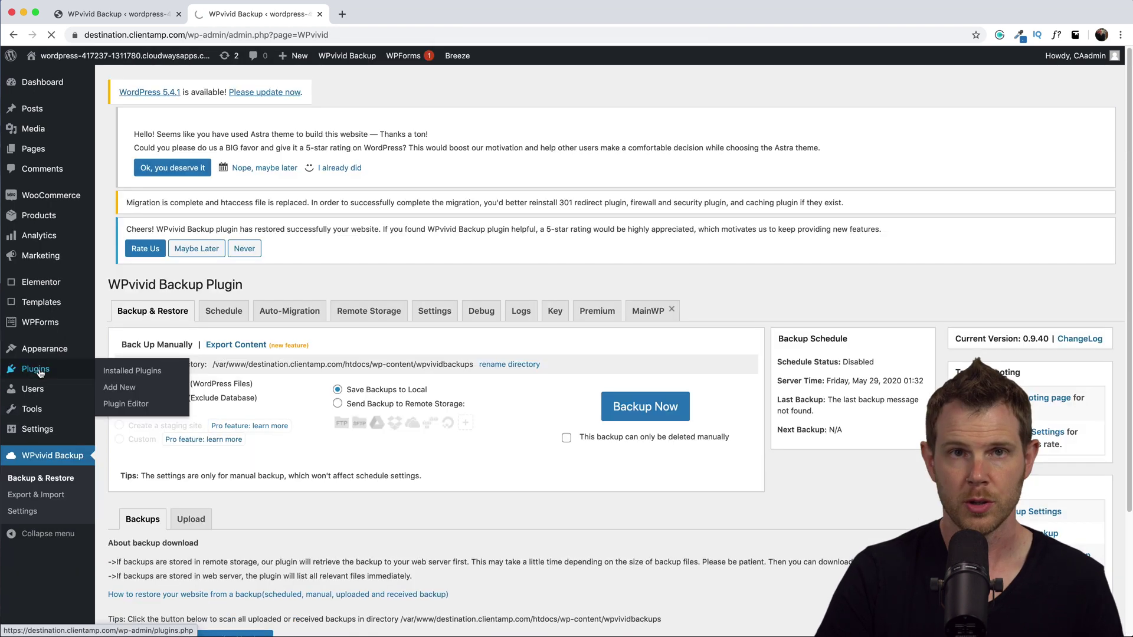
click(117, 373)
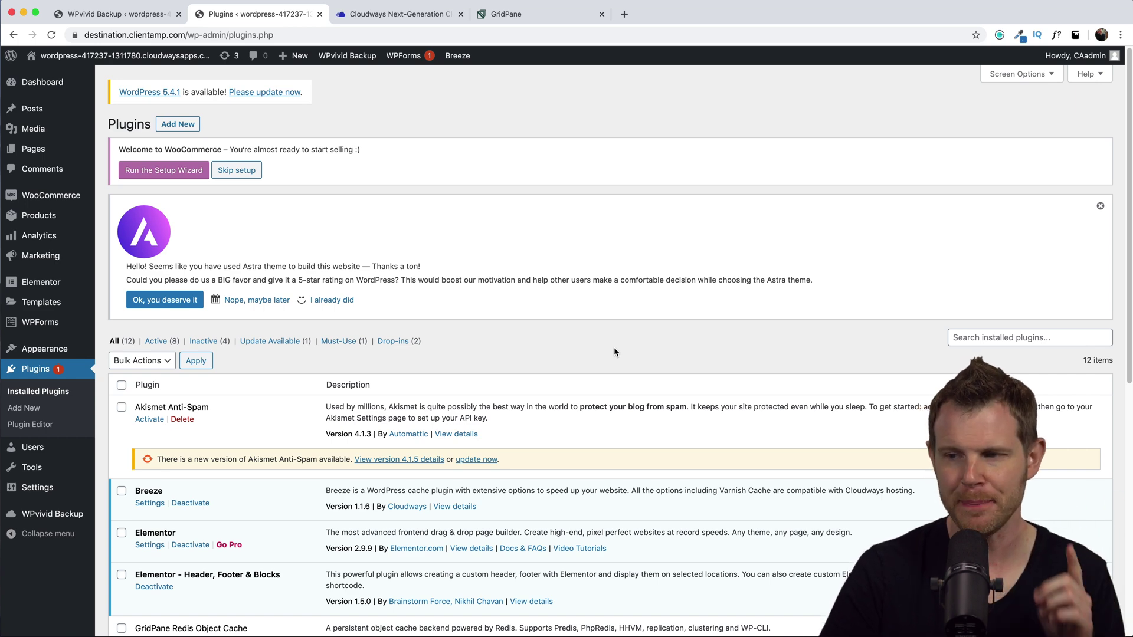
scroll(613, 352, down, 3)
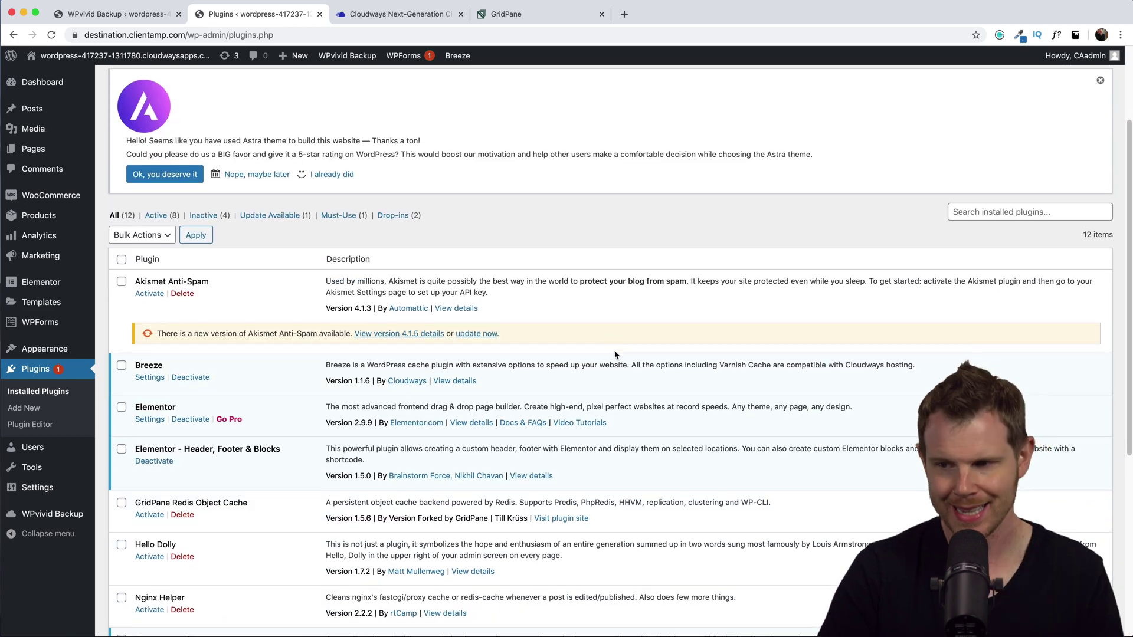
scroll(614, 354, down, 1)
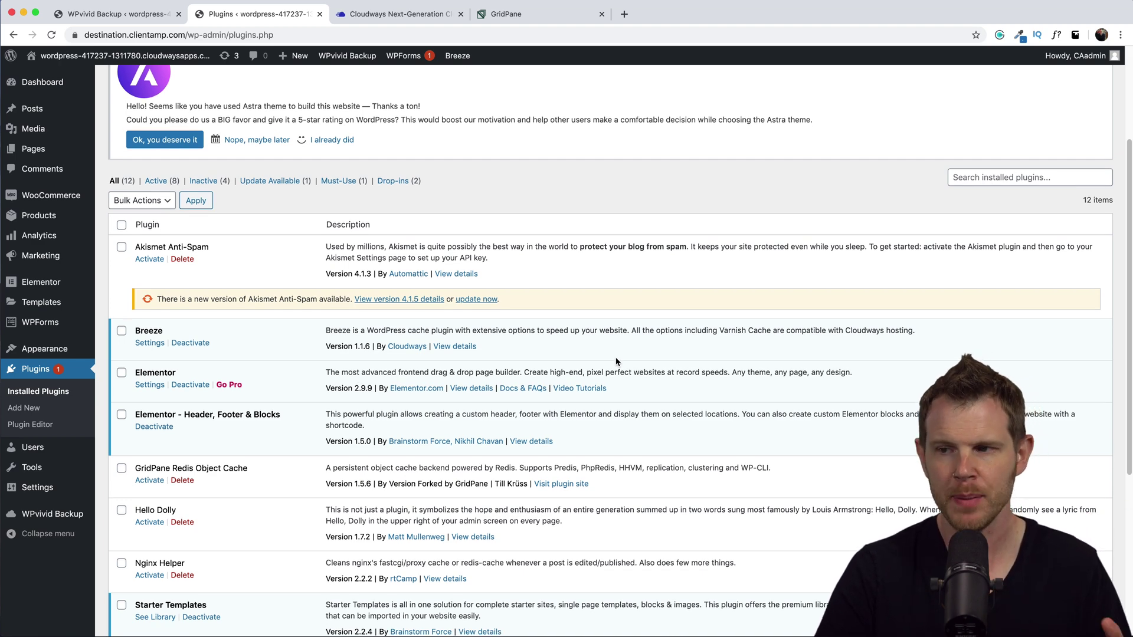
scroll(616, 361, down, 2)
scroll(616, 361, down, 2)
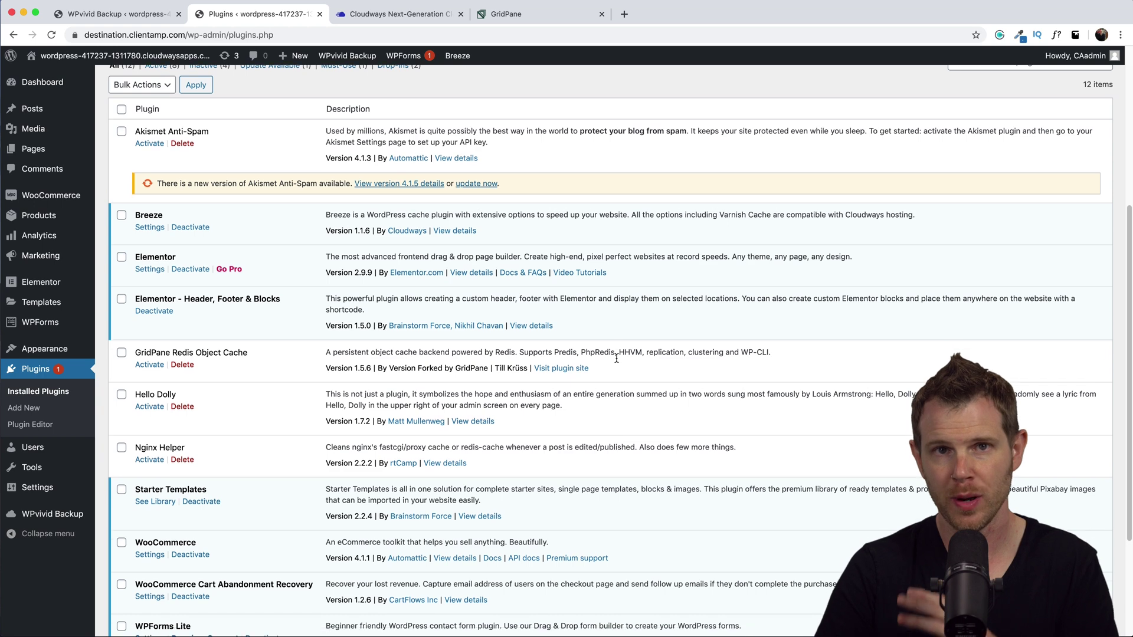
scroll(616, 362, down, 1)
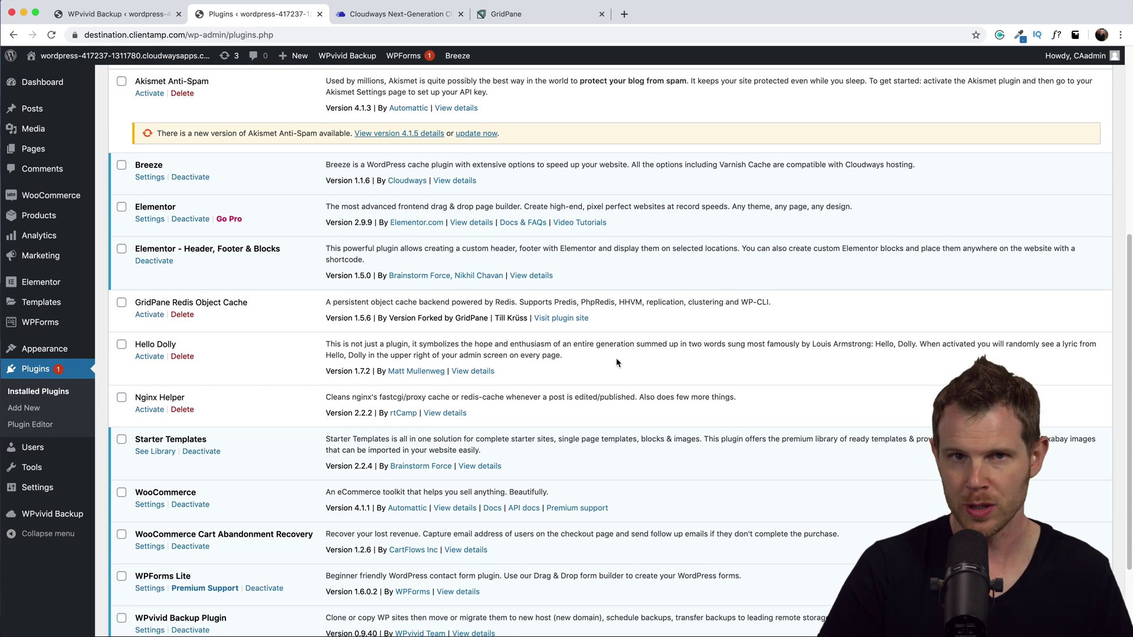
scroll(616, 361, down, 3)
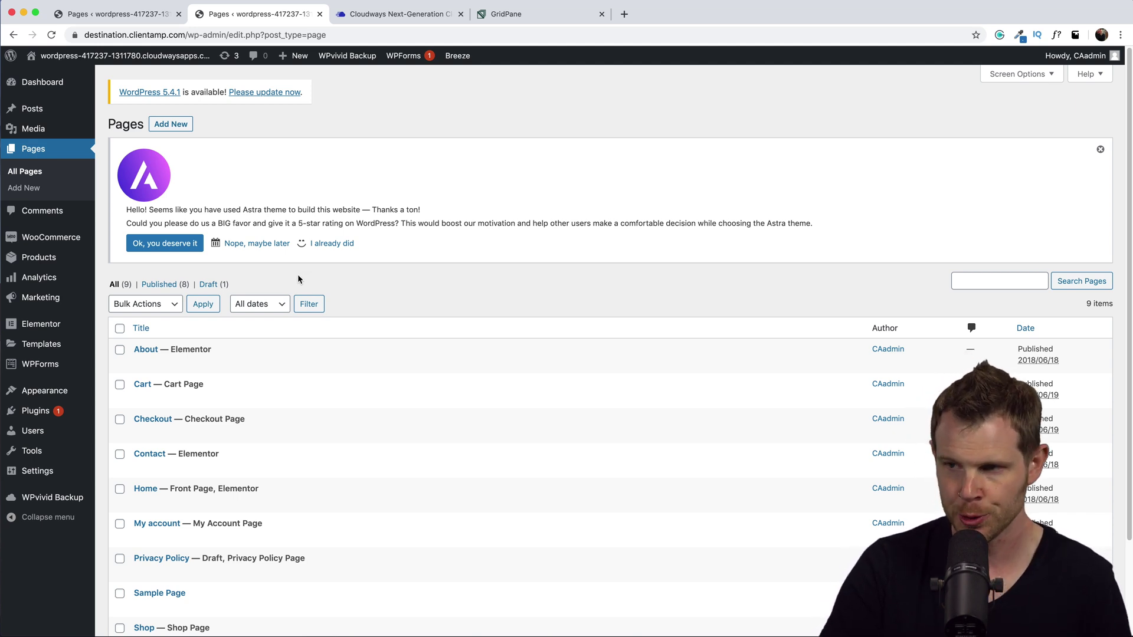
View the destination's live Home page showing the cloned print store
scroll(266, 442, down, 1)
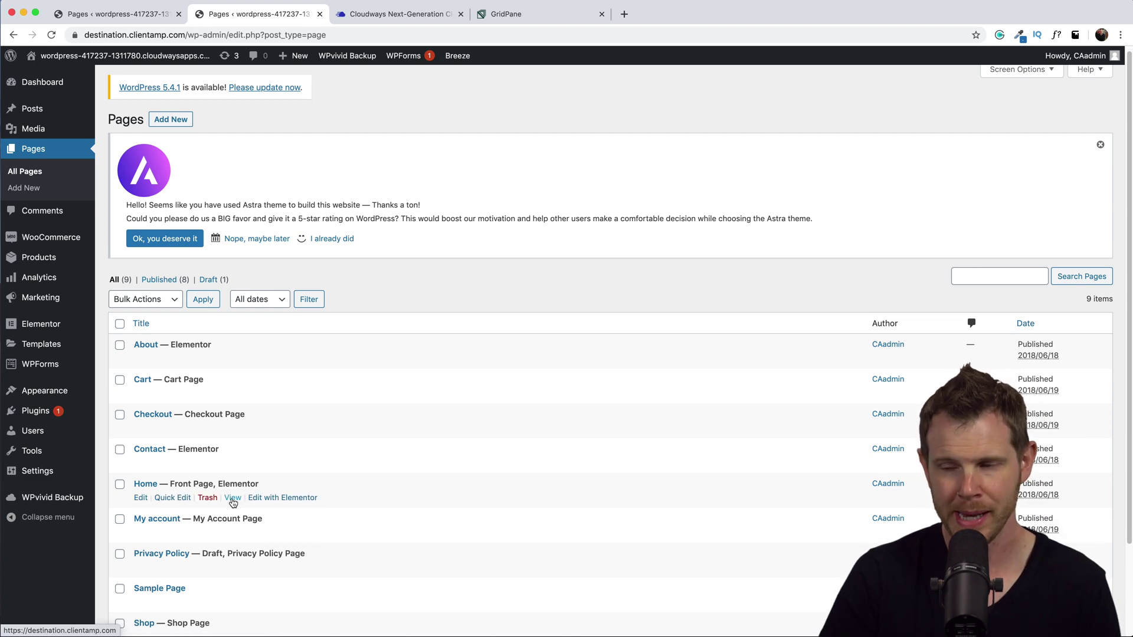
click(232, 498)
scroll(400, 254, down, 15)
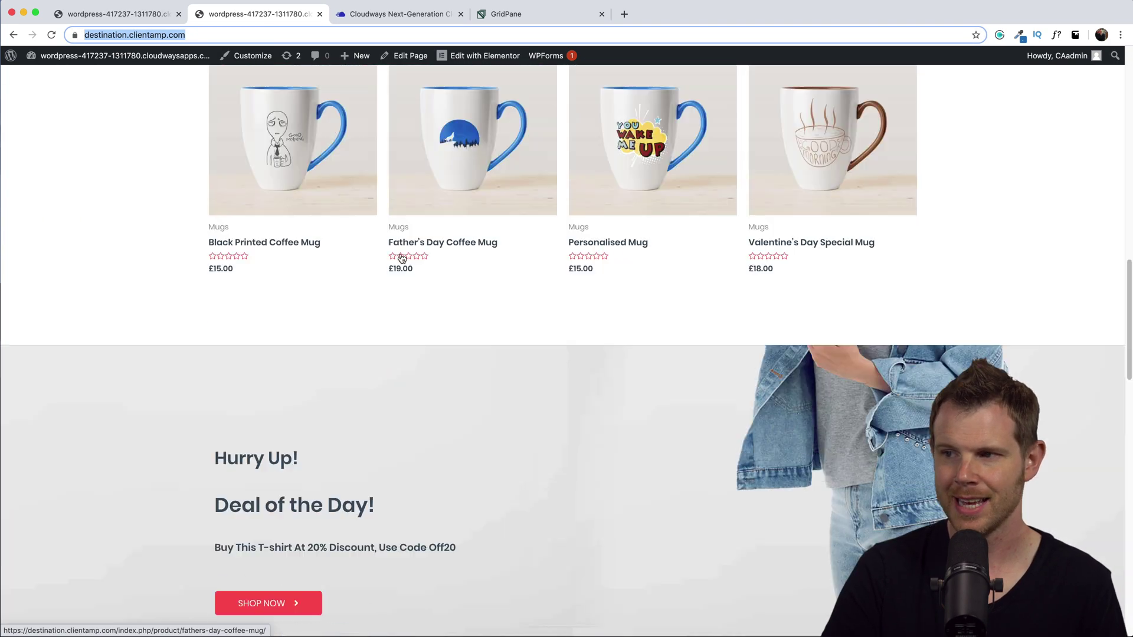
scroll(400, 254, down, 15)
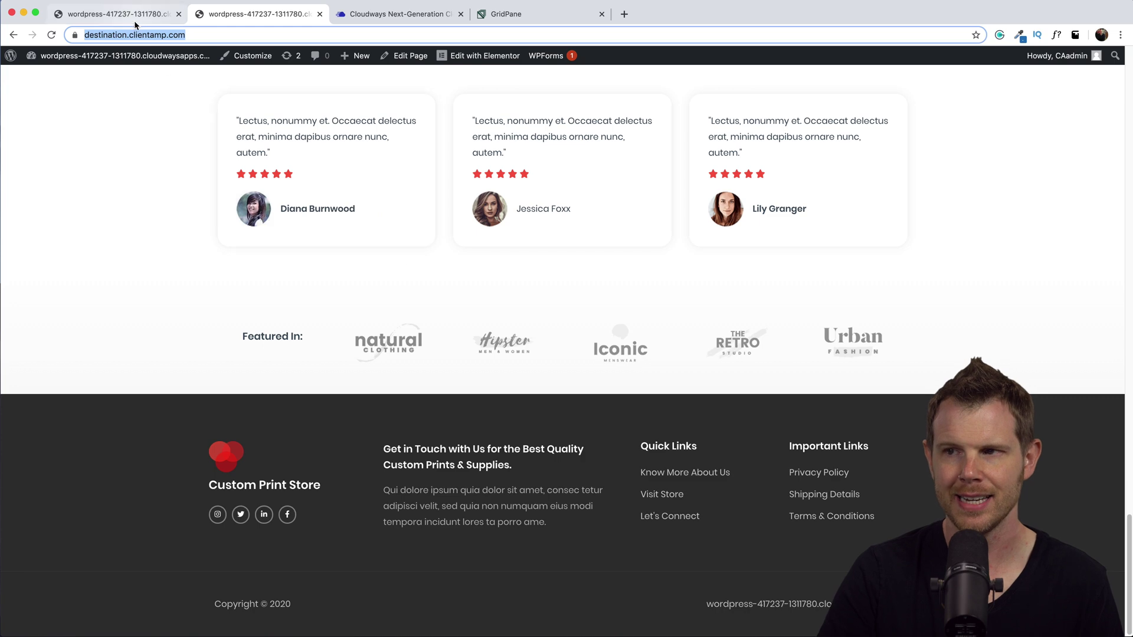
Scroll the source store's home page in the first tab to compare
click(135, 24)
scroll(385, 200, down, 7)
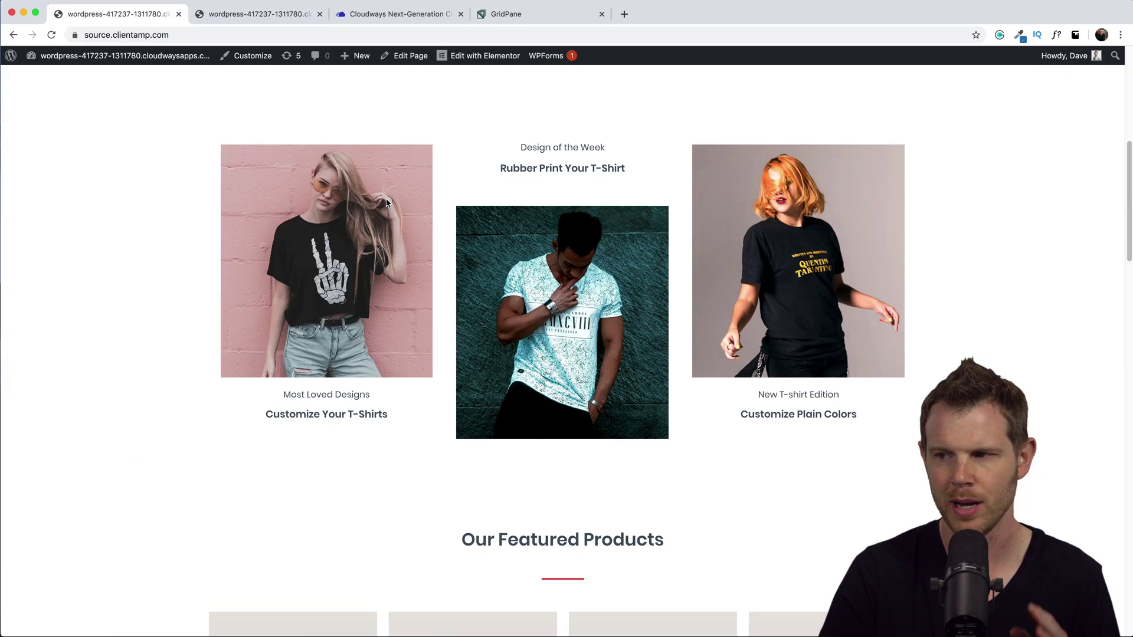
scroll(386, 203, down, 10)
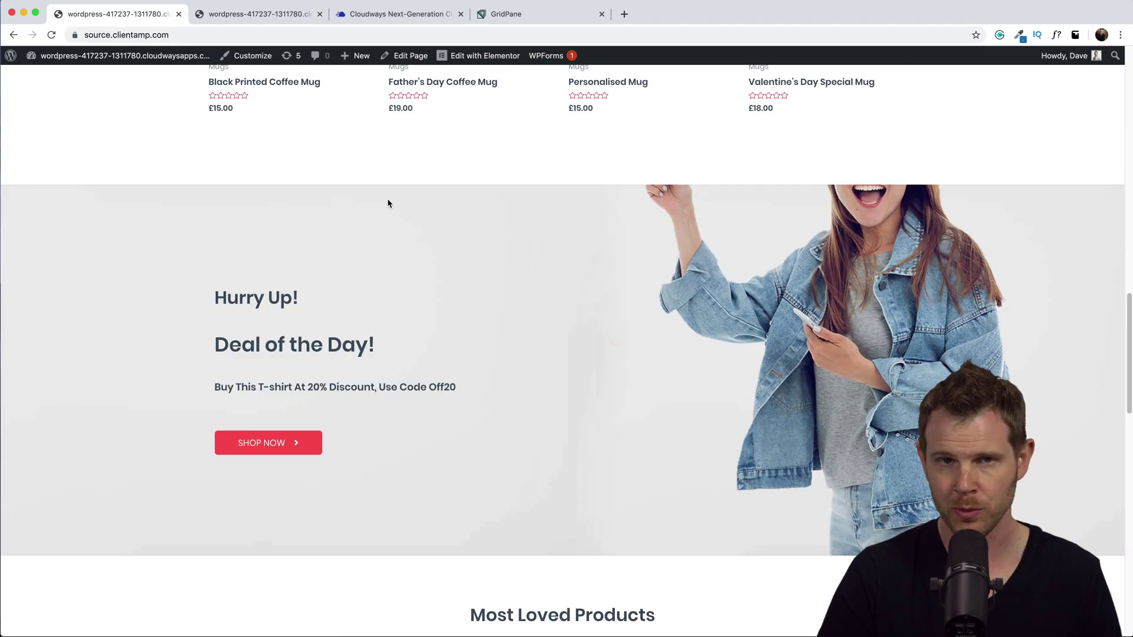